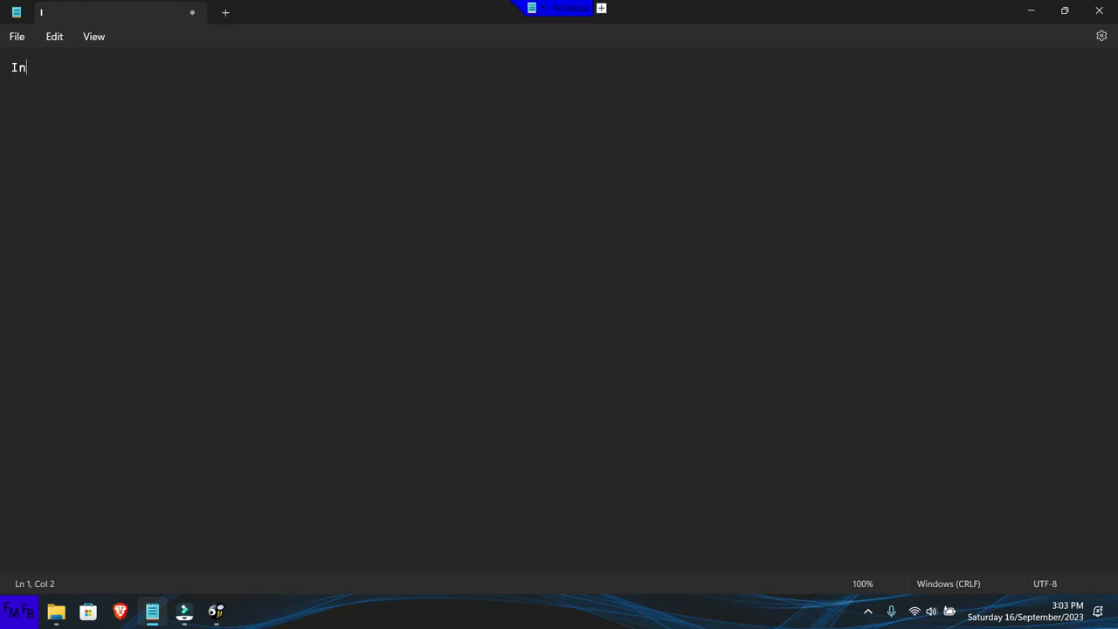
# - Write the English sentence about checking if a file exists in Notepad, then '/' and its Spanish translation
pyautogui.write('is video, I will show you how to check if a file exists or not.')
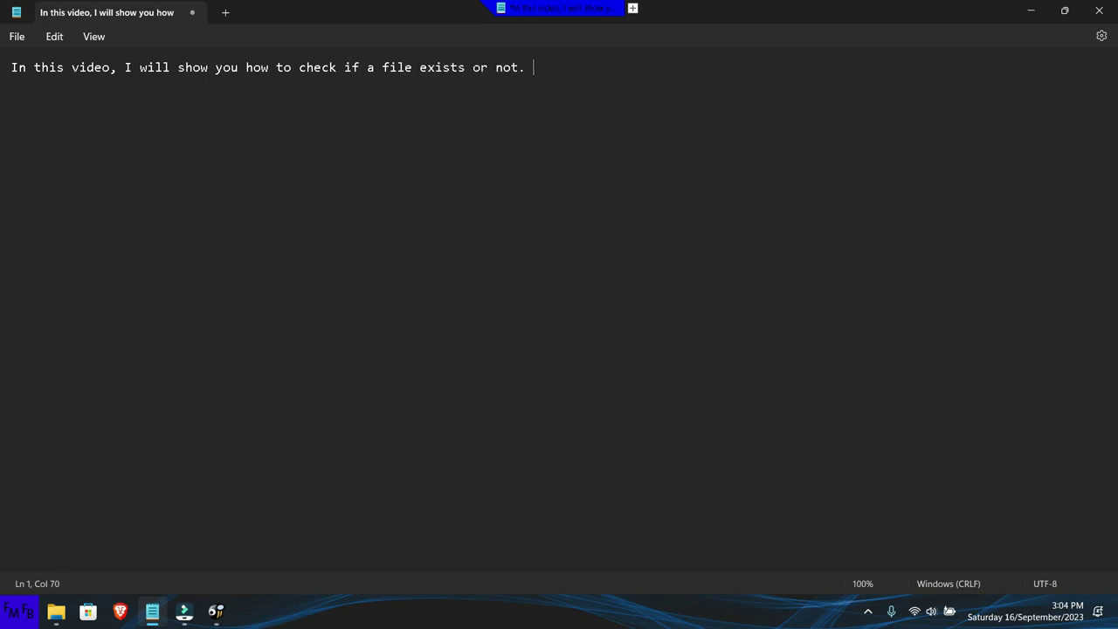
pyautogui.press('BackSpace')
pyautogui.write('/')
pyautogui.write('n este video')
pyautogui.write('les')
pyautogui.press('BackSpace')
pyautogui.press('BackSpace')
pyautogui.press('BackSpace')
pyautogui.write('o les mostraré como revisar si un archivo ')
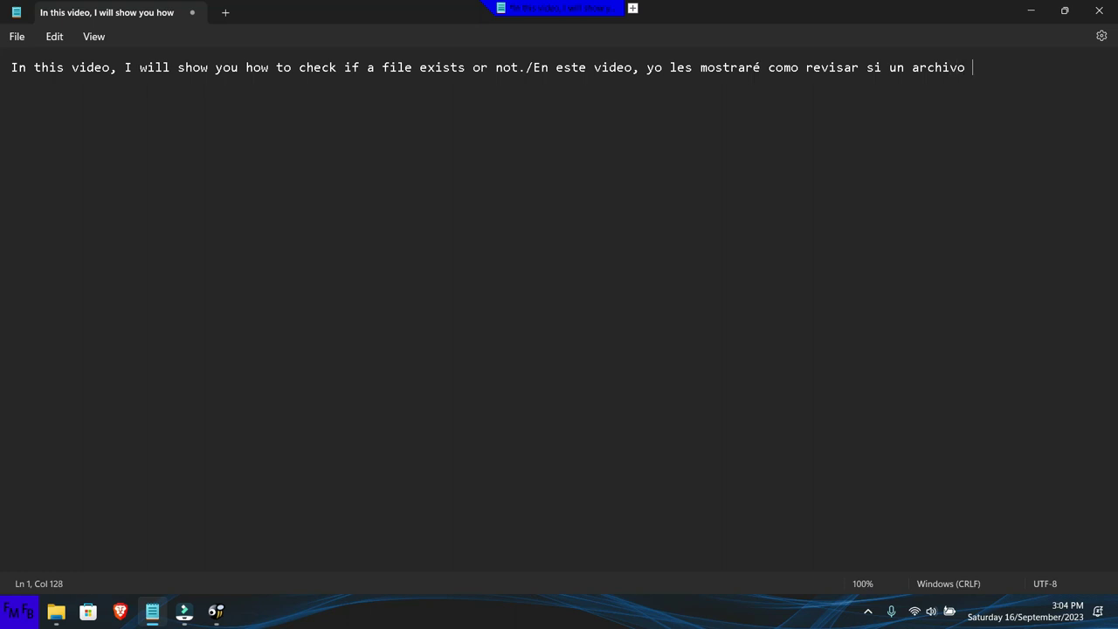
pyautogui.write('existe o no.')
# - Launch Excel and start a new blank workbook
pyautogui.click(19, 612)
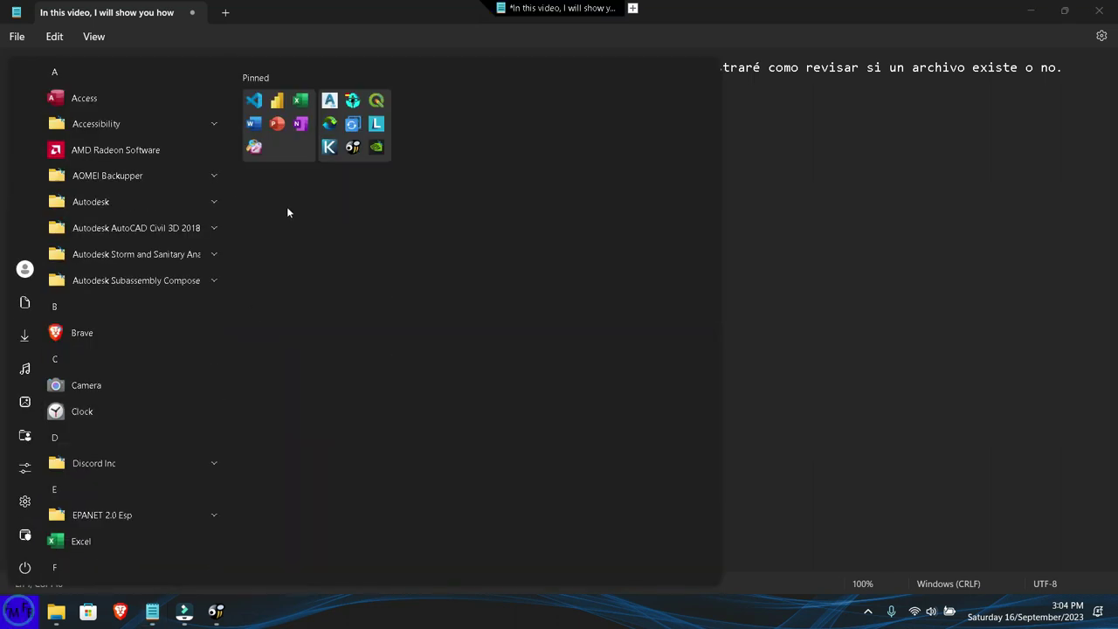
pyautogui.click(289, 135)
pyautogui.click(410, 241)
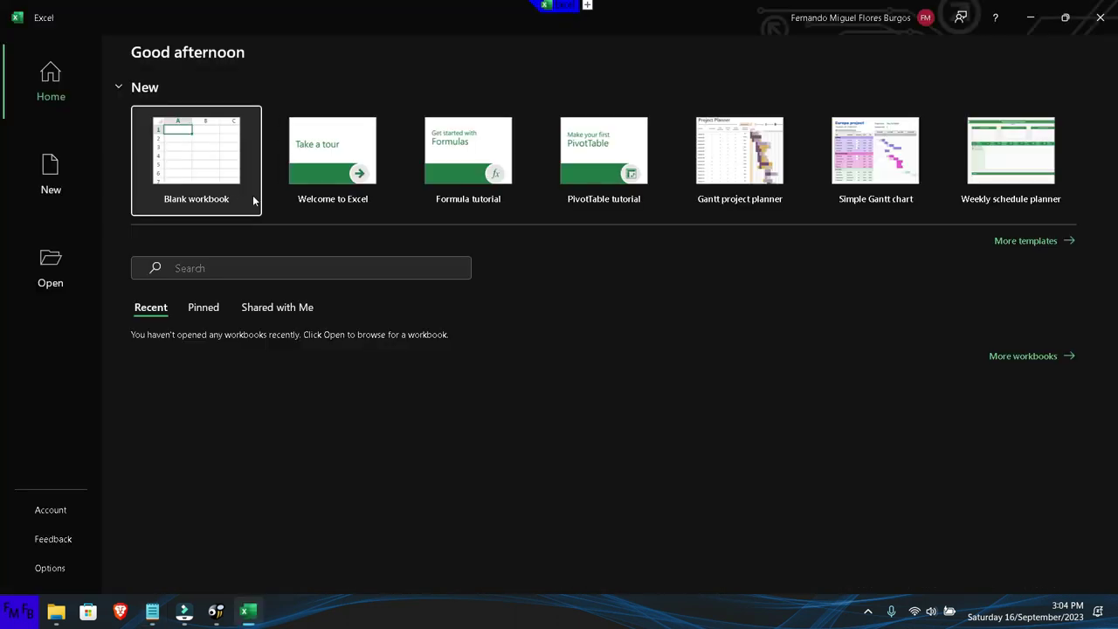
pyautogui.click(220, 177)
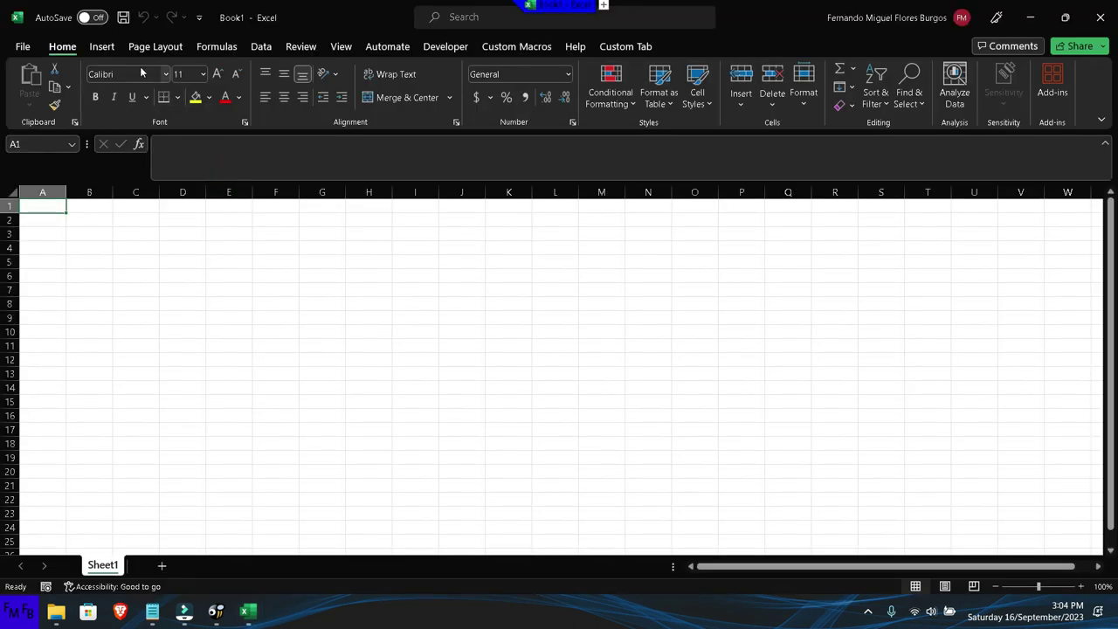
# - Begin Save As with the name 'trial' and the macro-enabled workbook (.xlsm) format
pyautogui.click(27, 48)
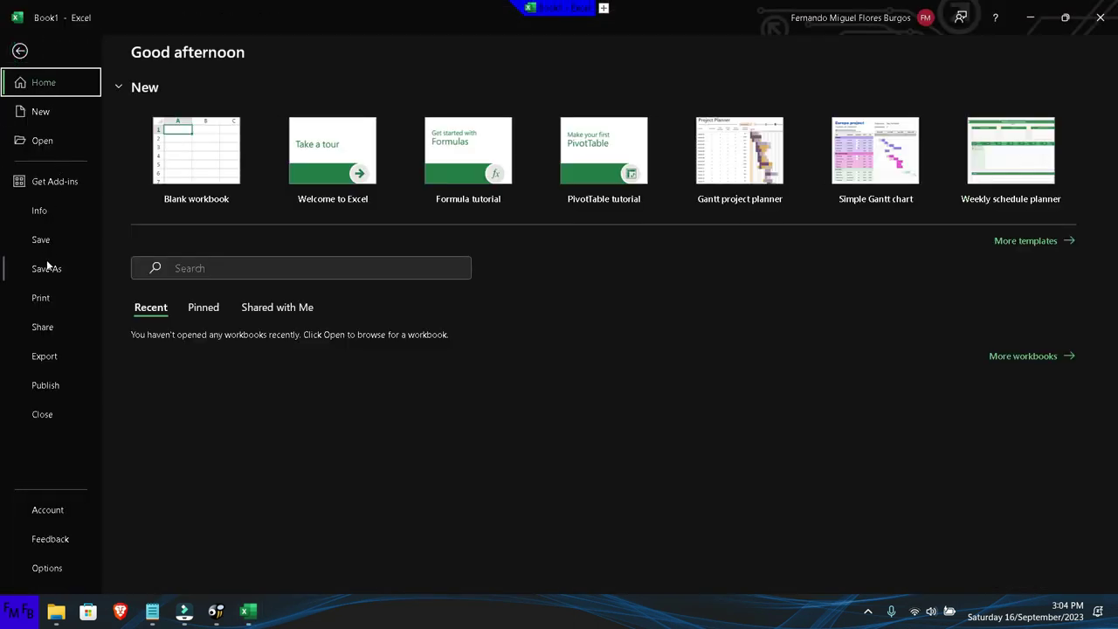
pyautogui.click(47, 268)
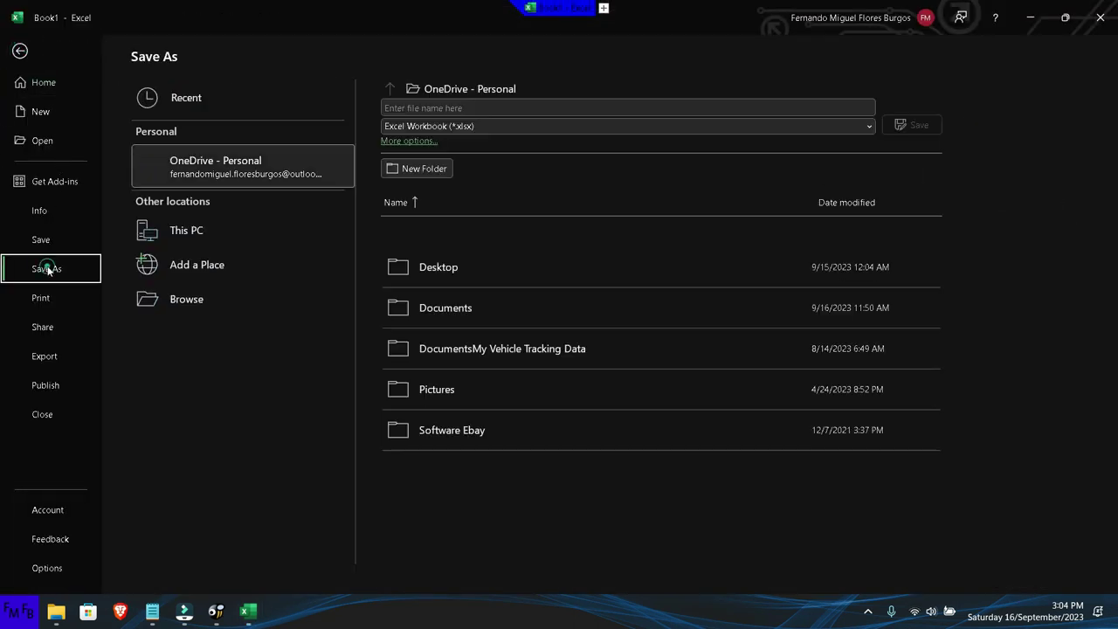
pyautogui.click(400, 108)
pyautogui.write('trial')
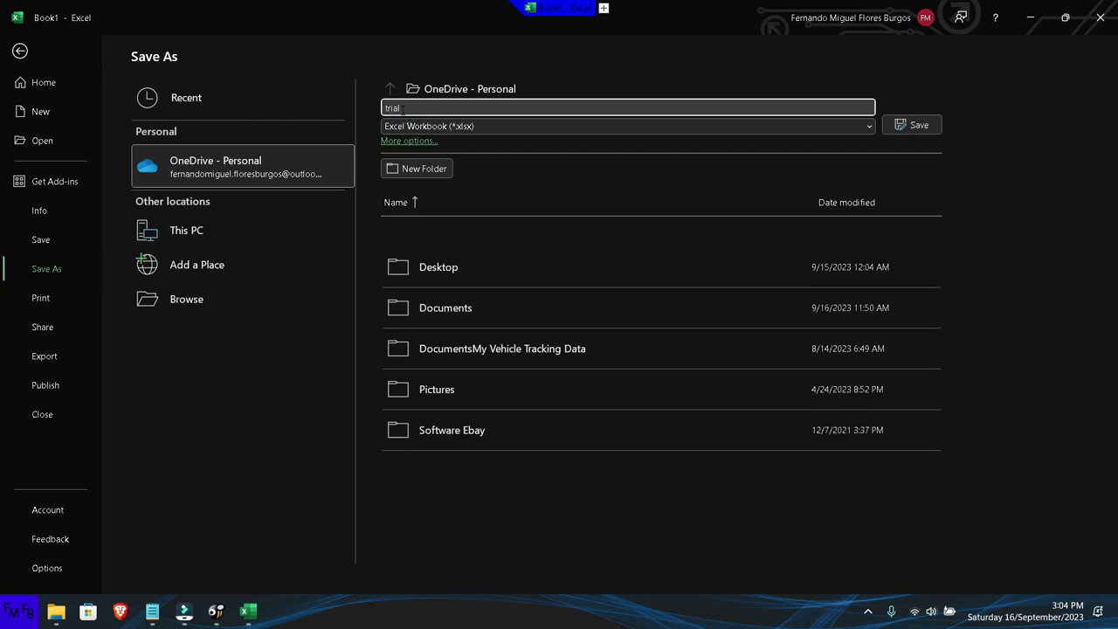
pyautogui.click(478, 127)
pyautogui.click(471, 150)
# - Save the workbook over the existing Trial.xlsm in D:\Trials, confirming the replacement
pyautogui.click(221, 293)
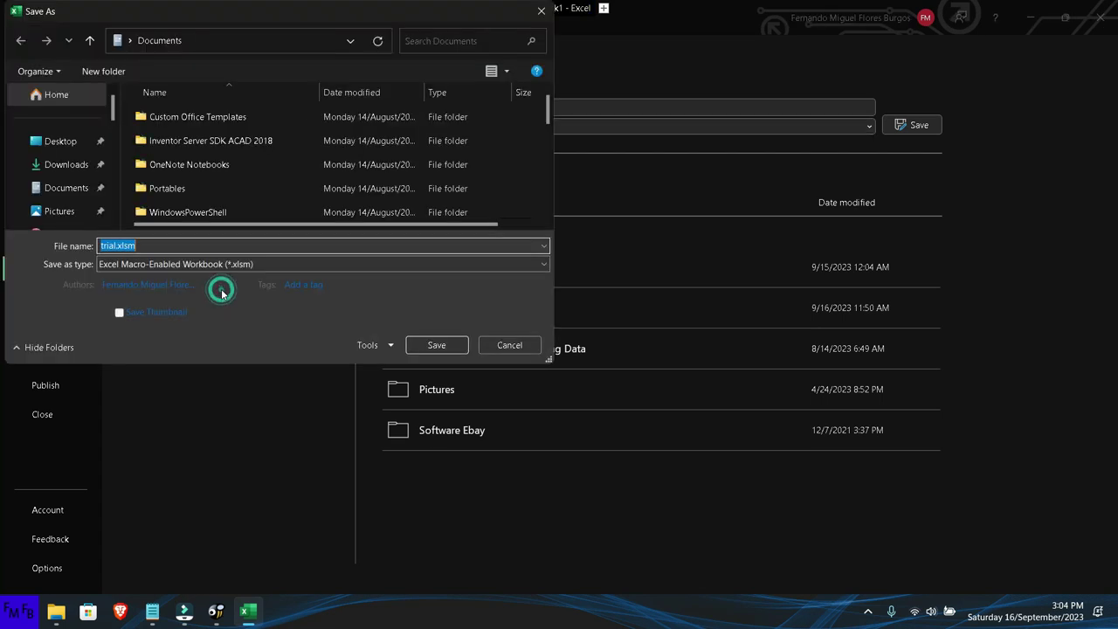
pyautogui.scroll(-1, 79, 172)
pyautogui.scroll(-2, 77, 172)
pyautogui.scroll(-2, 76, 172)
pyautogui.scroll(-2, 74, 172)
pyautogui.scroll(-3, 74, 168)
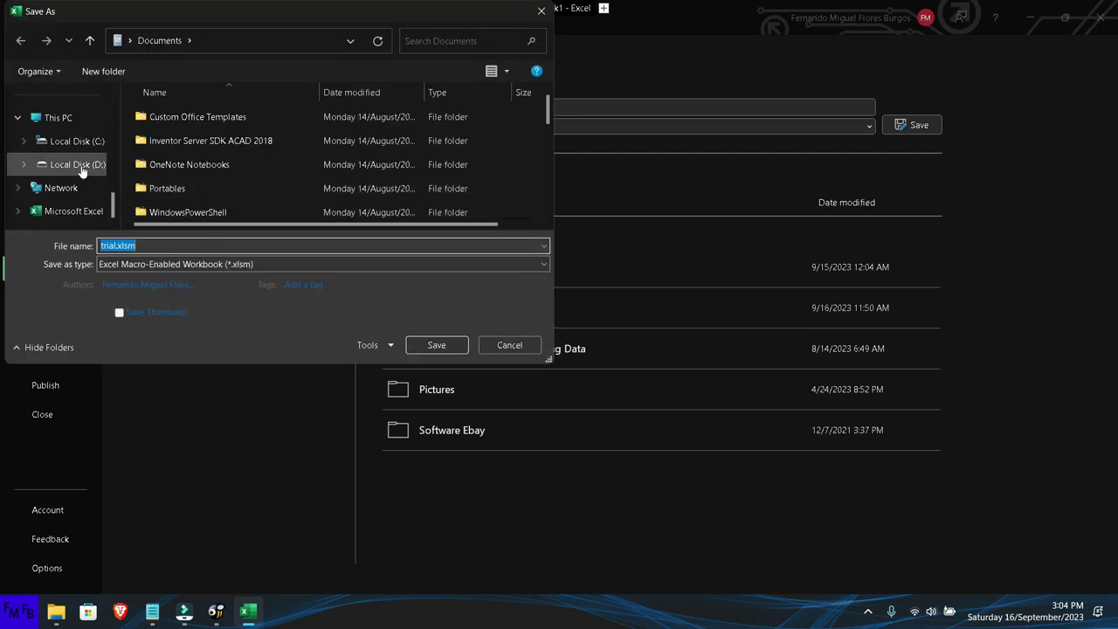
pyautogui.click(74, 167)
pyautogui.doubleClick(165, 165)
pyautogui.scroll(-2, 222, 165)
pyautogui.scroll(-1, 222, 165)
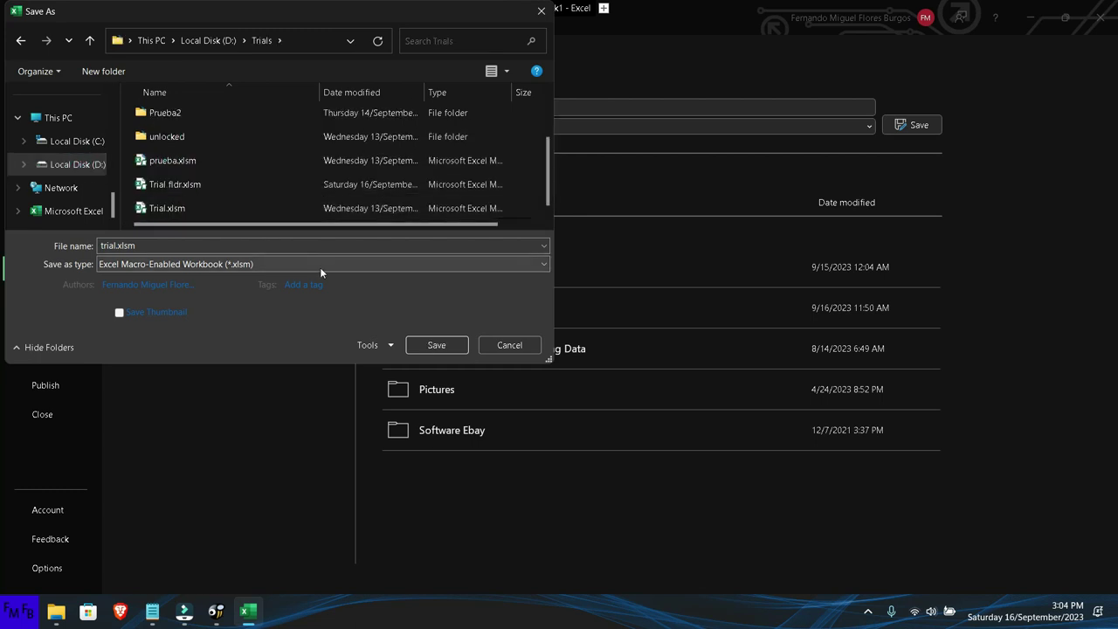
pyautogui.click(195, 209)
pyautogui.click(421, 345)
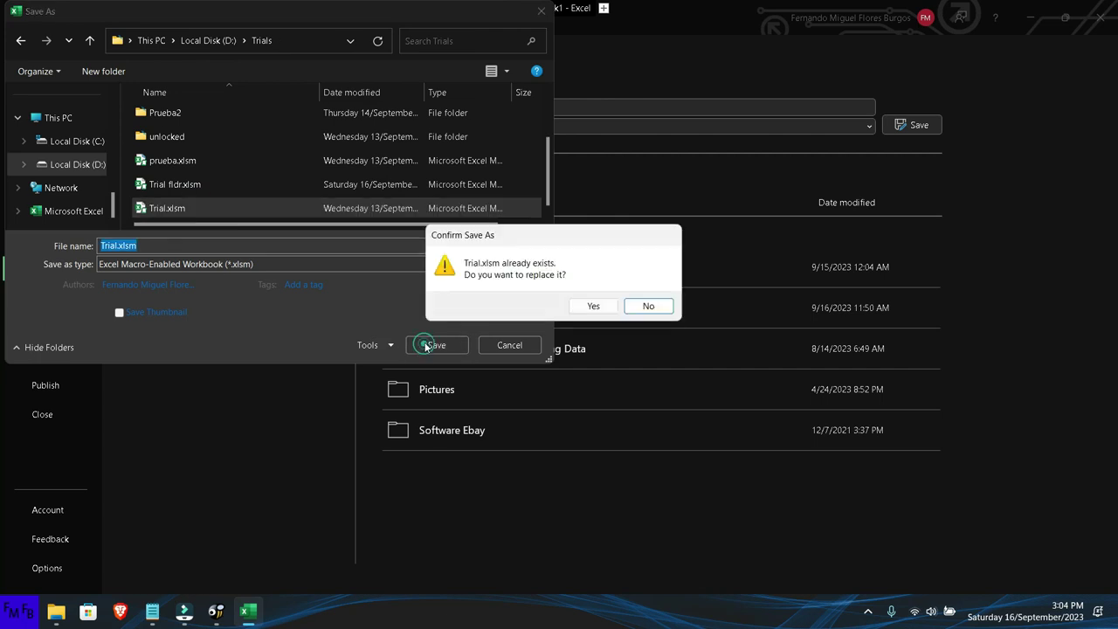
pyautogui.click(592, 302)
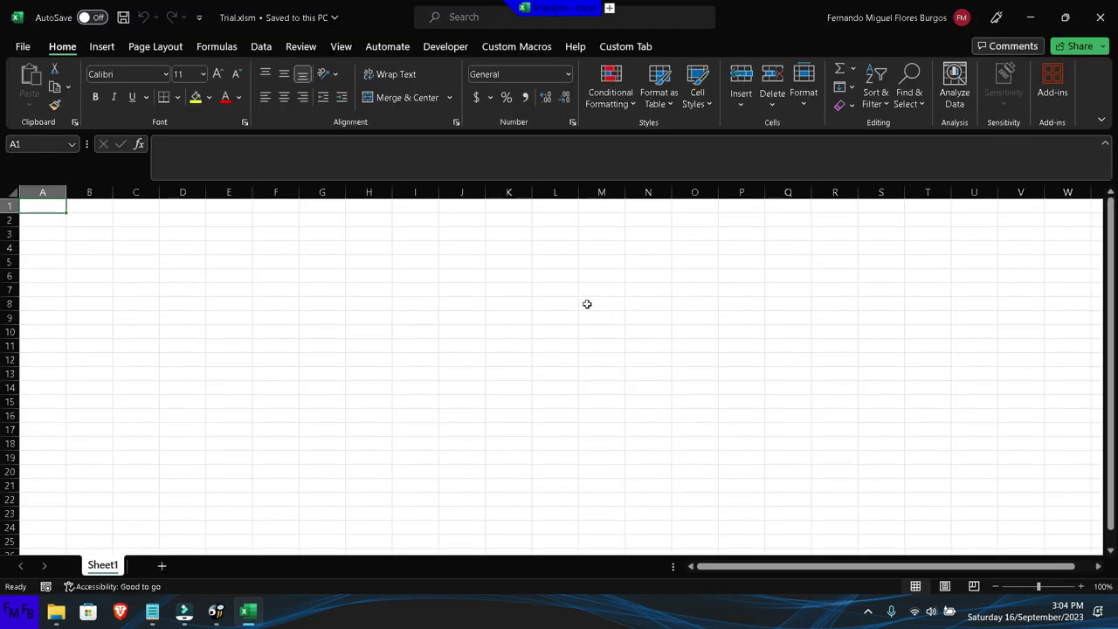
# - Open the Visual Basic editor and display Module1's code from the add-in project
pyautogui.click(445, 46)
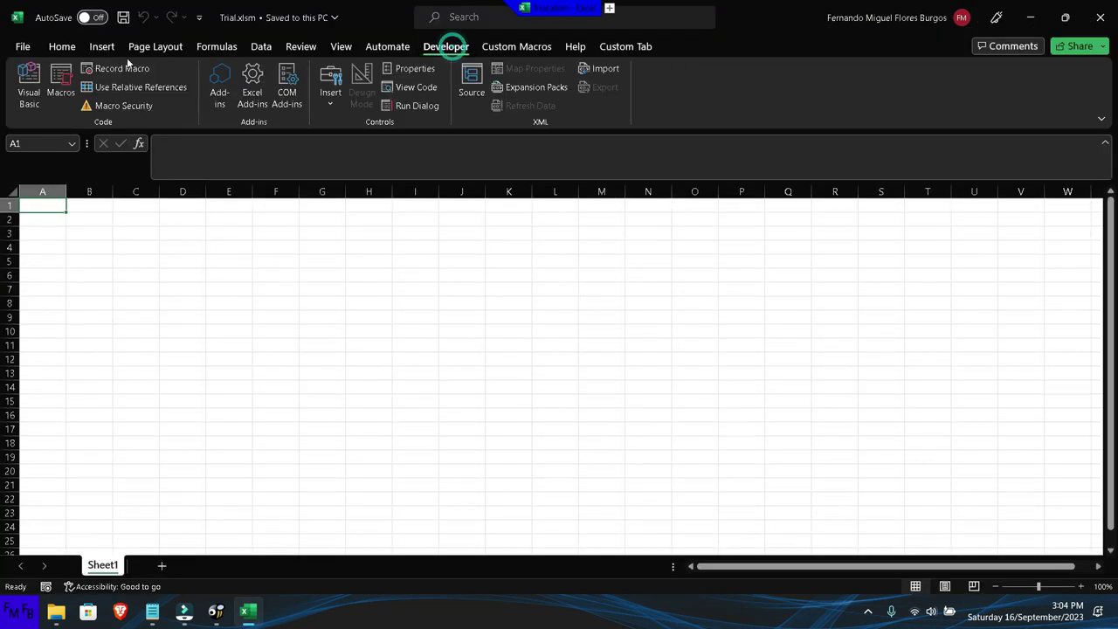
pyautogui.click(29, 91)
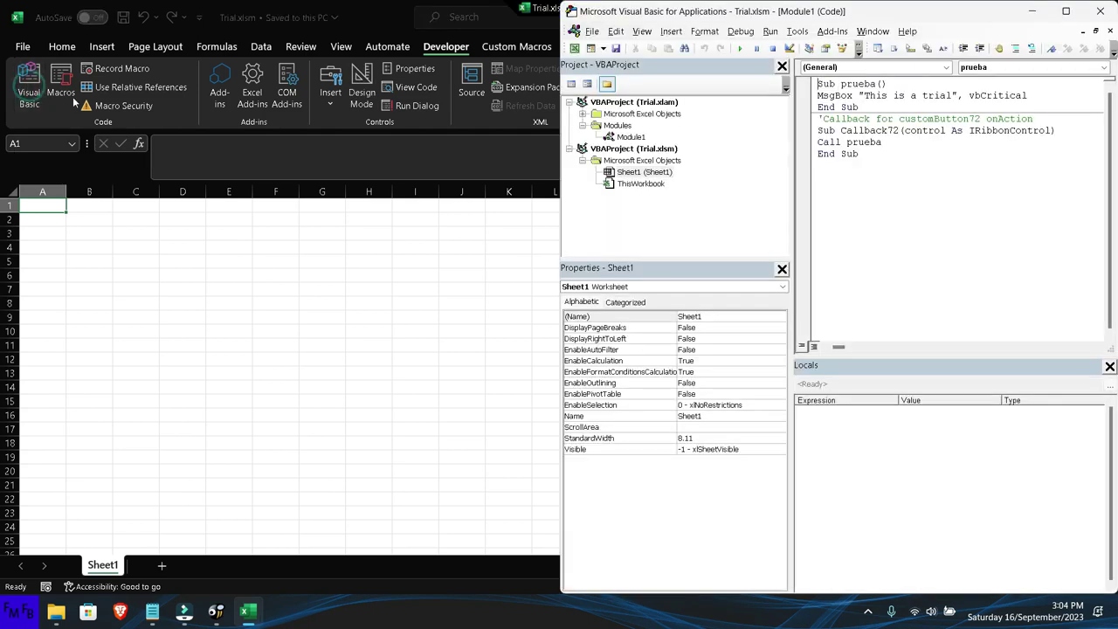
pyautogui.click(644, 125)
pyautogui.click(631, 137)
pyautogui.click(631, 137)
# - Delete all of Module1's code, undo to restore it, and select the Trial.xlsm project
pyautogui.click(865, 153)
pyautogui.hotkey('ctrl', 'a')
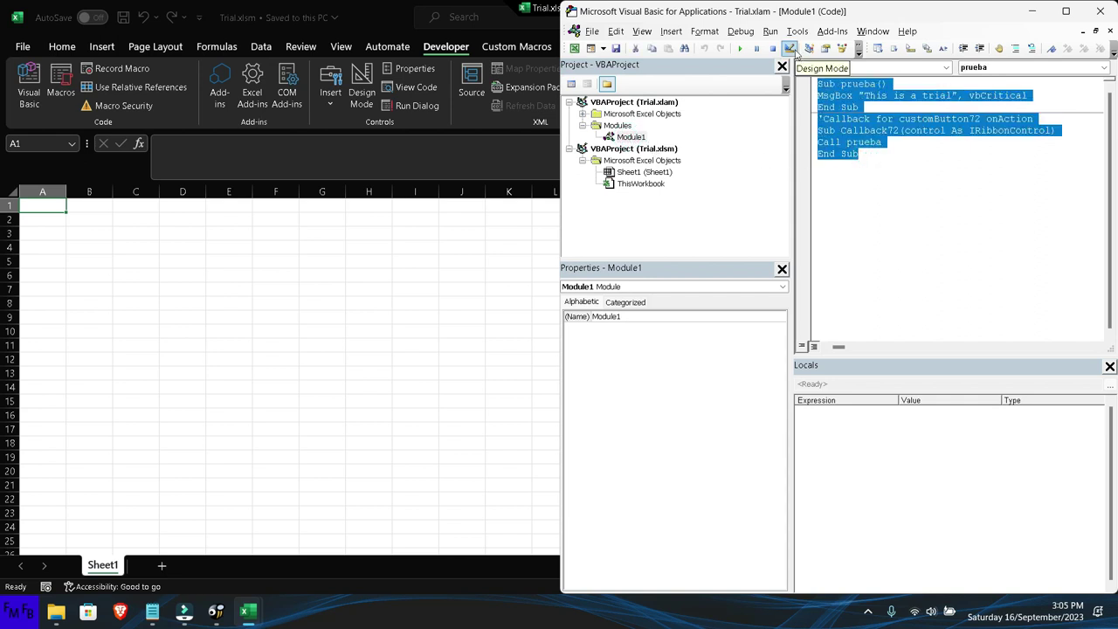
pyautogui.press('Delete')
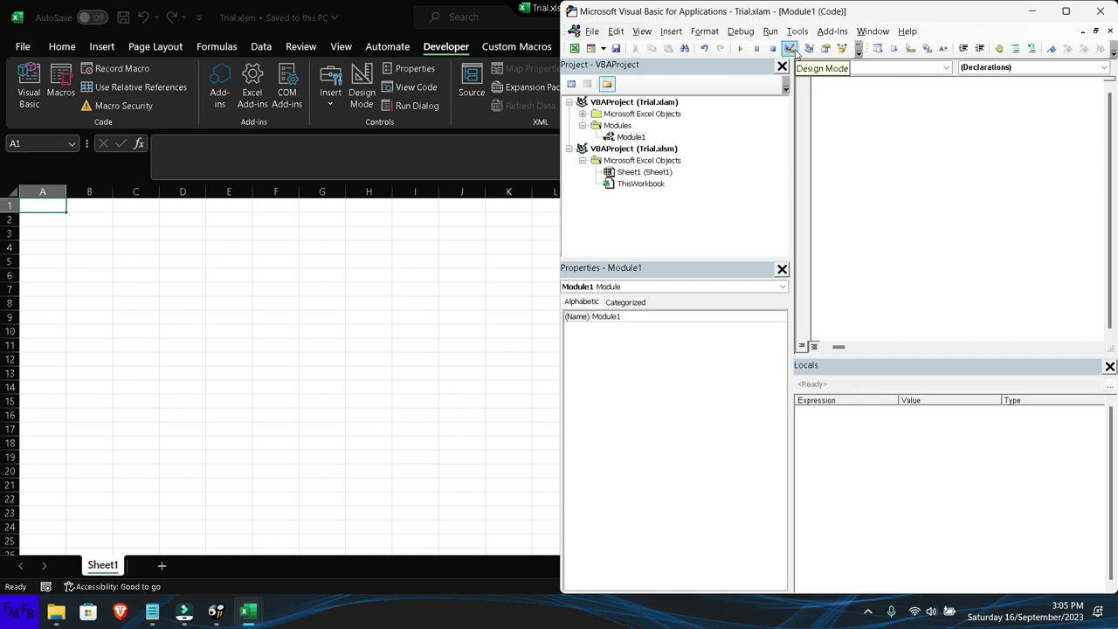
pyautogui.hotkey('ctrl', 'z')
pyautogui.click(667, 162)
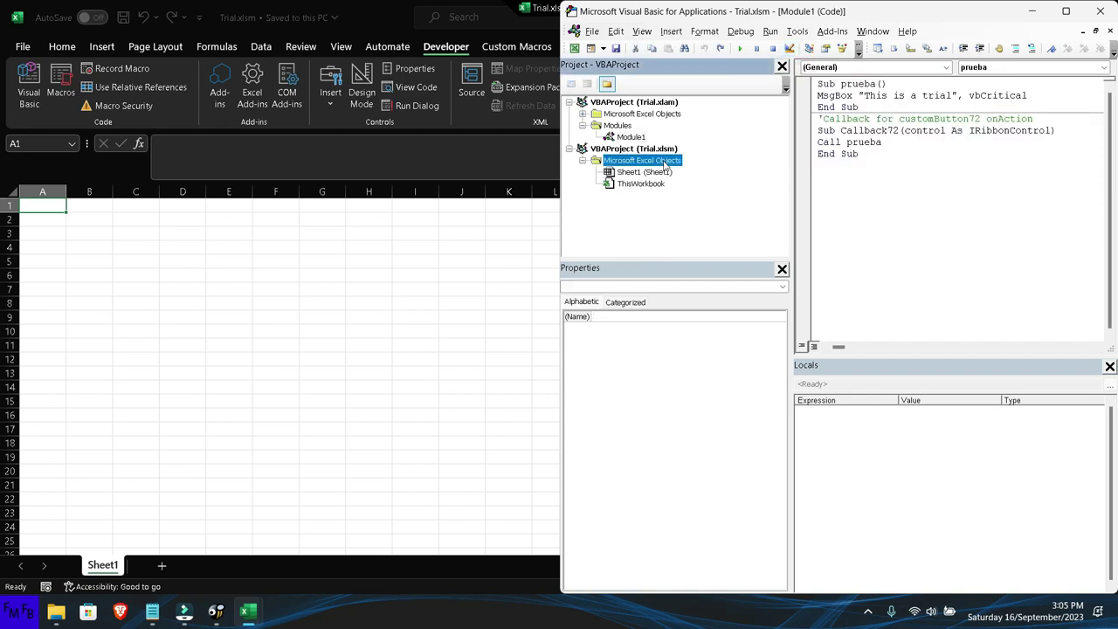
pyautogui.click(619, 34)
# - Insert a new module containing Sub check() and begin an If Dir() line
pyautogui.click(684, 79)
pyautogui.write('su')
pyautogui.write('heck')
pyautogui.press('Return')
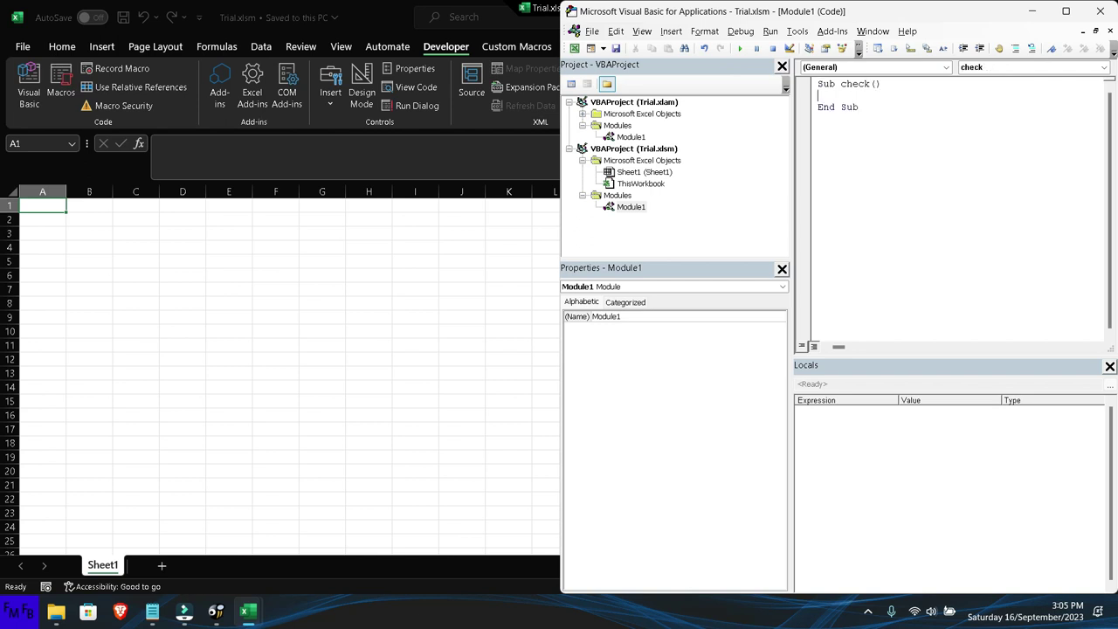
pyautogui.write('if dir()')
pyautogui.press('Down')
pyautogui.press('Return')
pyautogui.press('Up')
pyautogui.press('End')
# - Add the line rutab = ThisWorkbook.Path & "\" and fill the Dir argument with rutab & ""
pyautogui.press('Return')
pyautogui.write('rutab=thisworkb')
pyautogui.write('ok.path *')
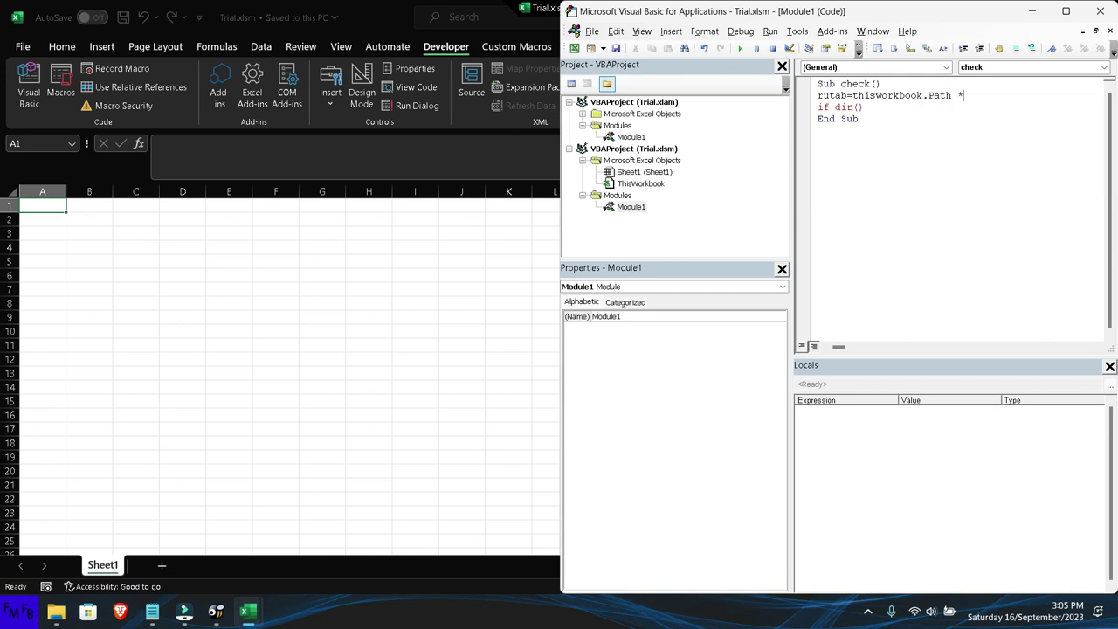
pyautogui.write('"')
pyautogui.write('\\')
pyautogui.click(865, 108)
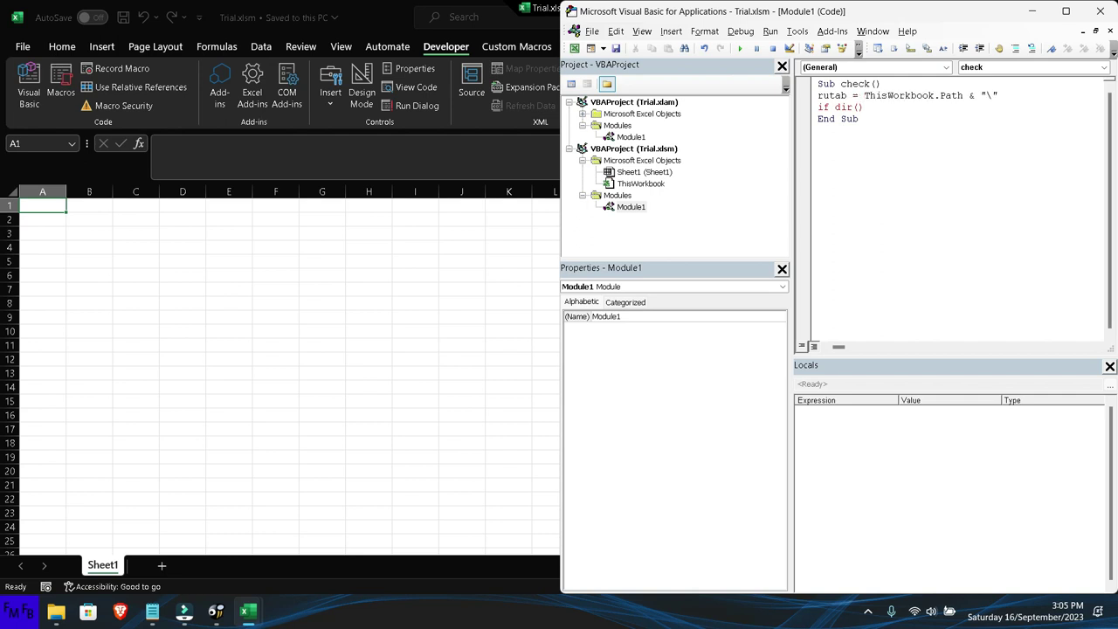
pyautogui.write('rutab & ""')
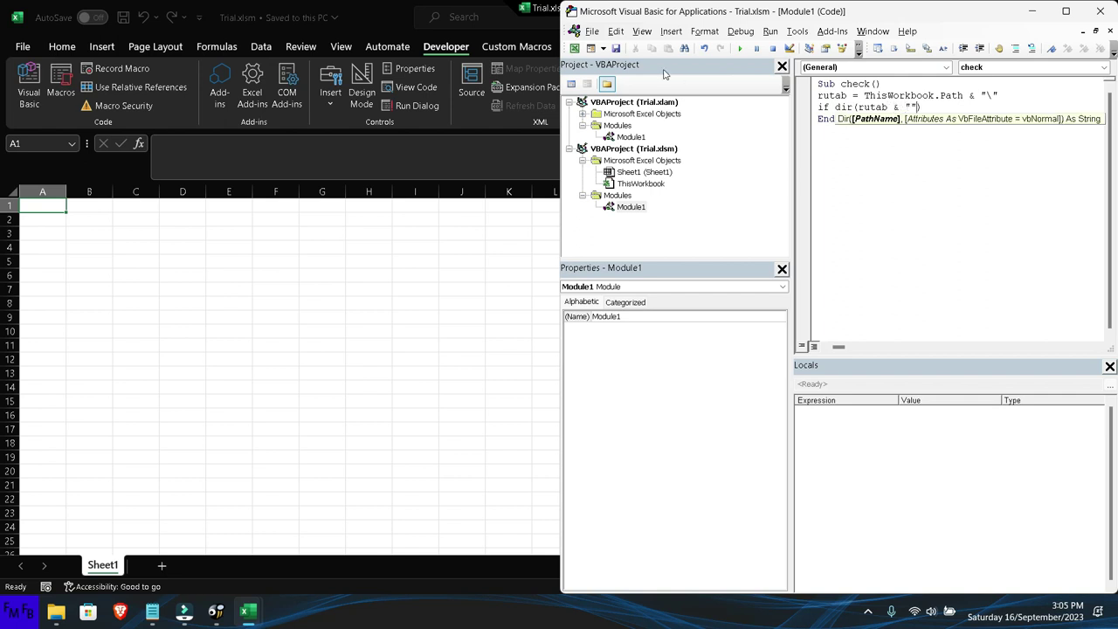
pyautogui.hotkey('alt', 'Tab')
pyautogui.hotkey('alt', 'Tab')
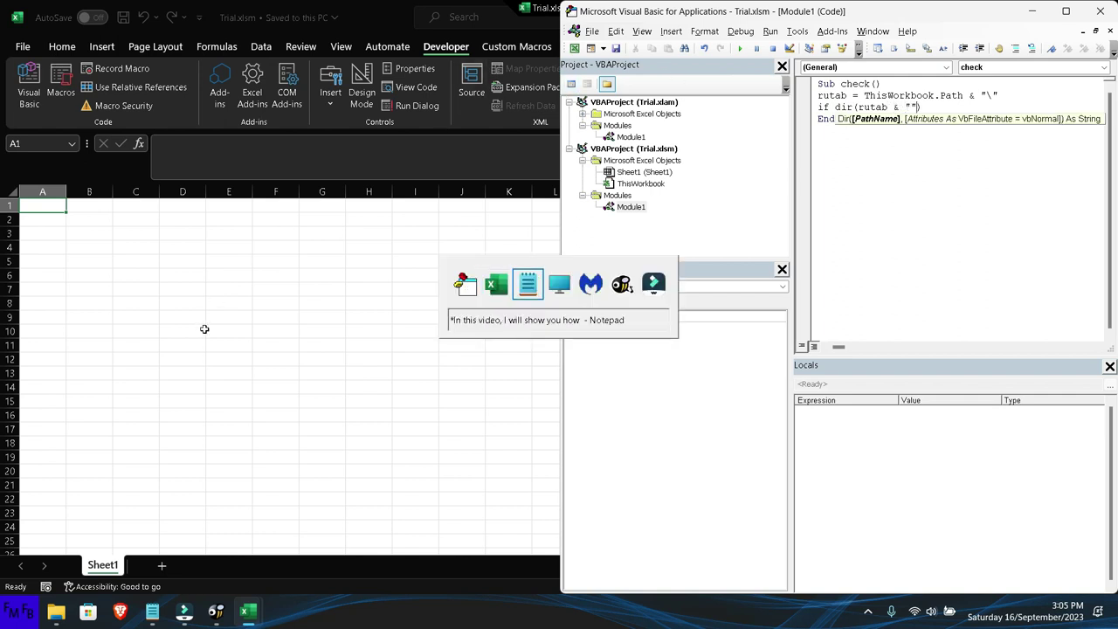
pyautogui.hotkey('alt', 'Tab')
pyautogui.hotkey('alt', 'Tab')
pyautogui.hotkey('alt', 'Tab')
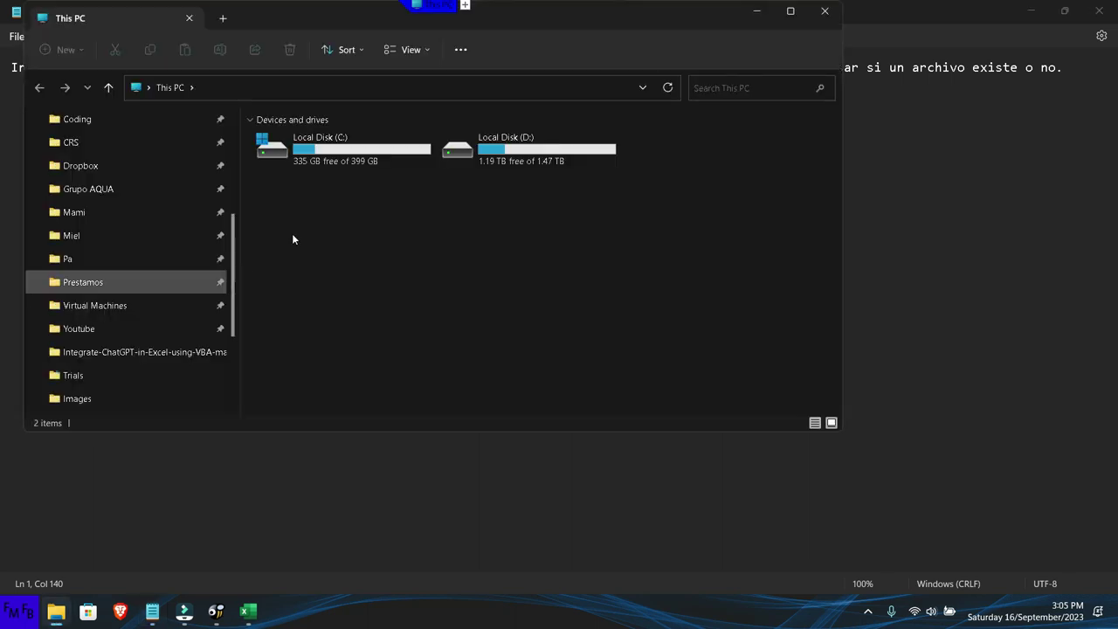
# - Create an empty text document named prueba.txt in the Trials folder on drive D
pyautogui.doubleClick(463, 157)
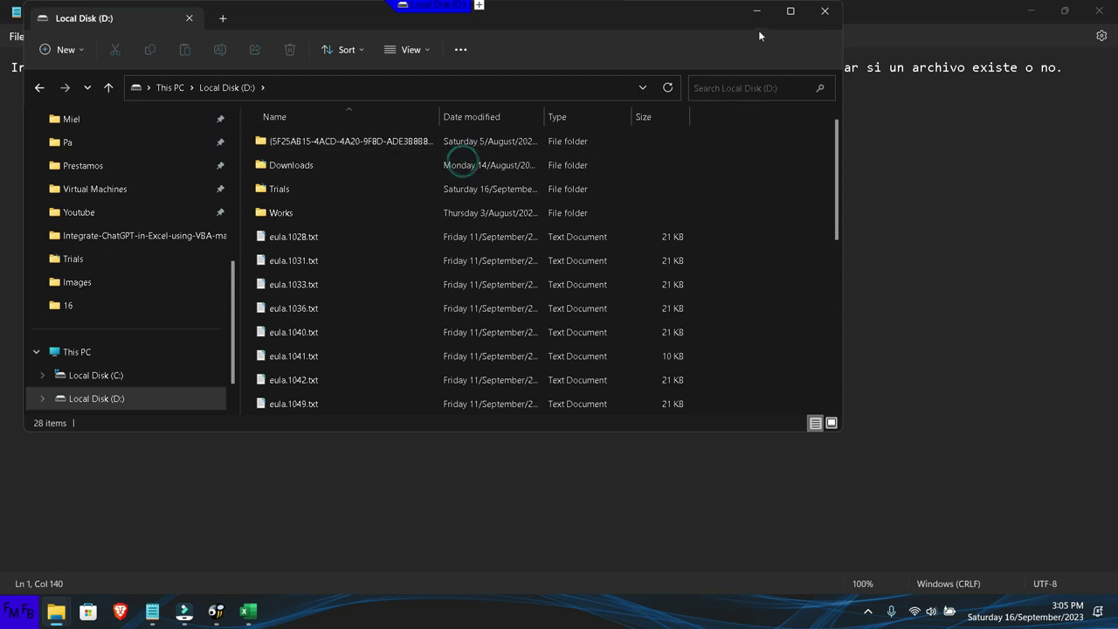
pyautogui.click(790, 12)
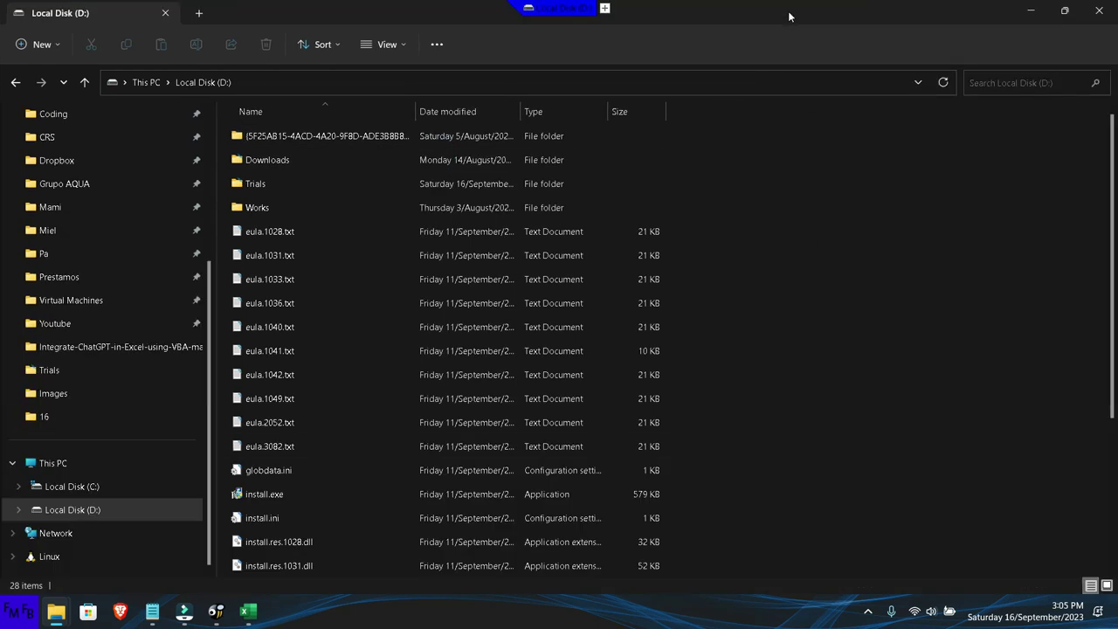
pyautogui.doubleClick(318, 182)
pyautogui.rightClick(300, 423)
pyautogui.moveTo(385, 391)
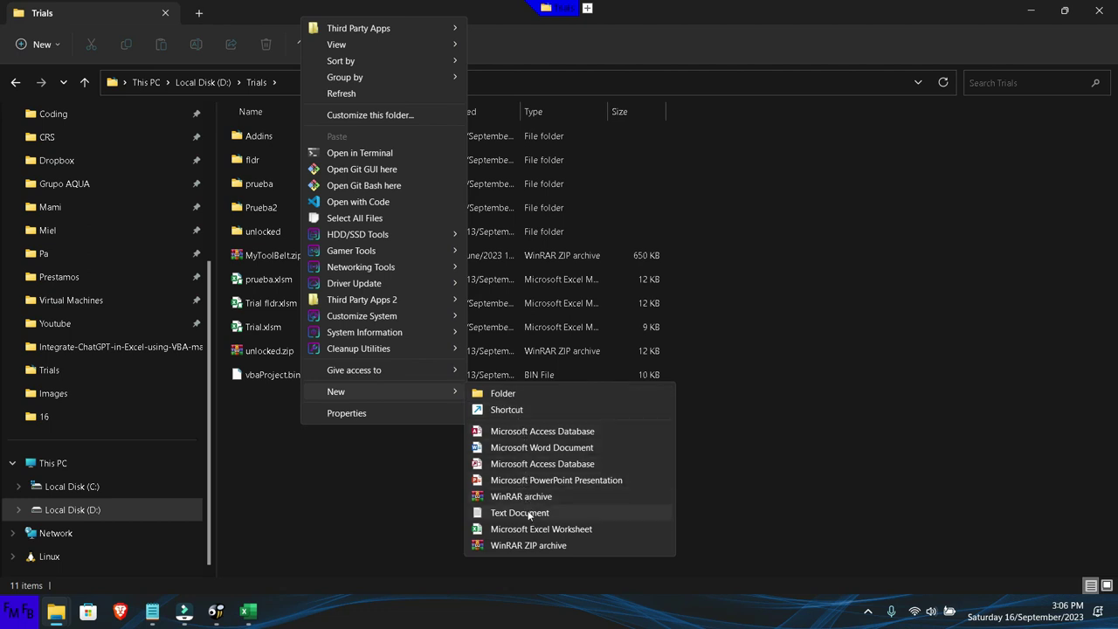
pyautogui.click(524, 513)
pyautogui.write('prueba')
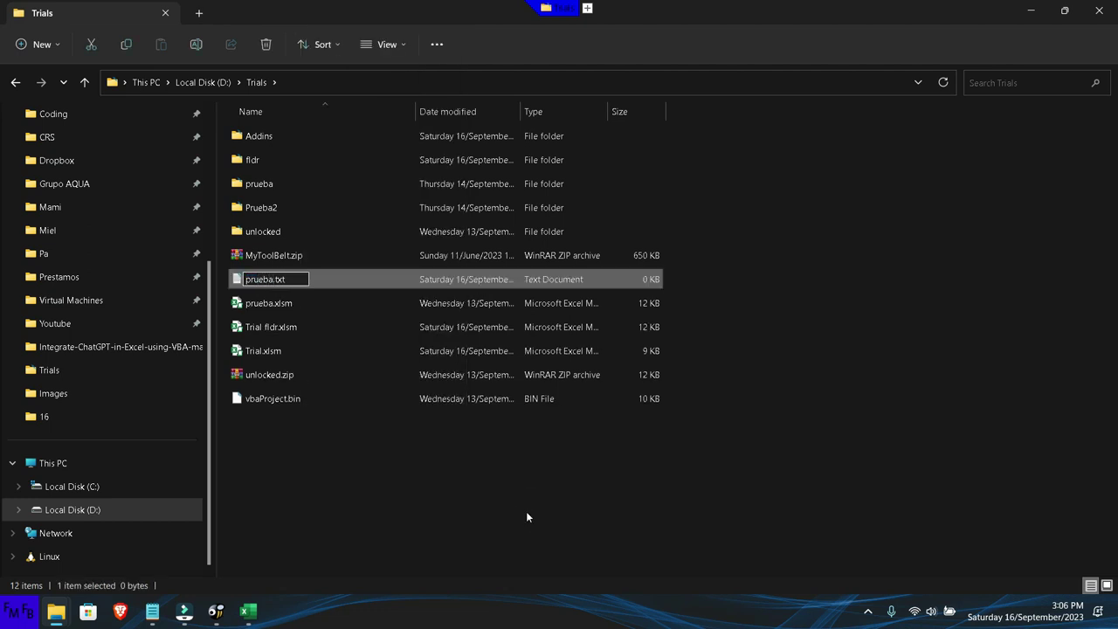
pyautogui.press('Return')
pyautogui.hotkey('alt', 'Tab')
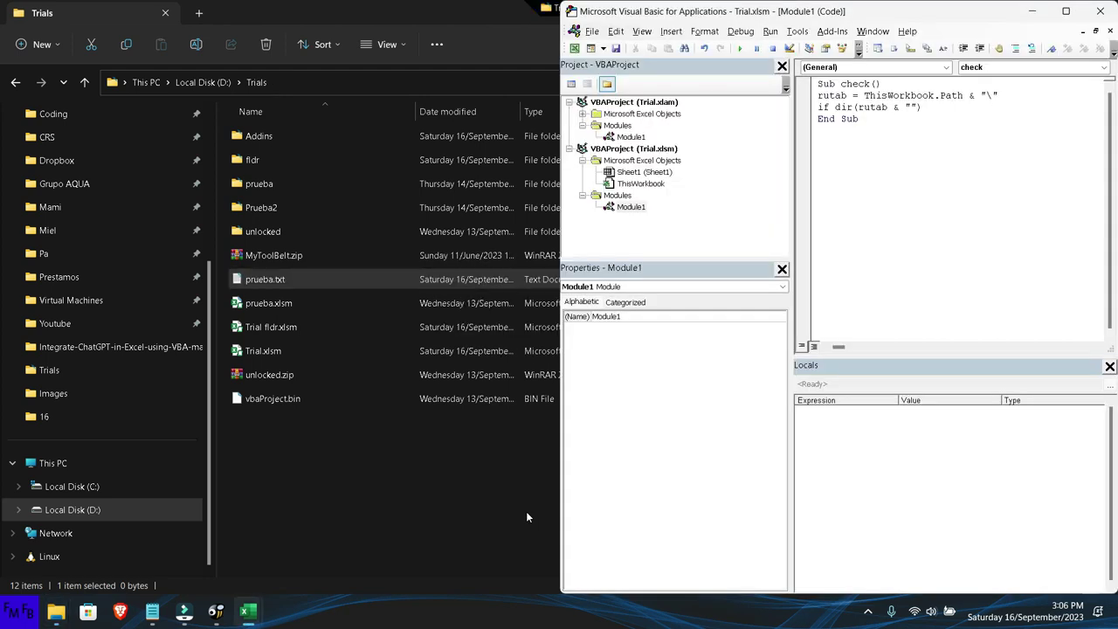
# - Complete If Dir(rutab & "prueba.txt") = "" Then with Else, End If and 'File doesn't exist' / 'File exists' comments
pyautogui.write('prueba.txt")')
pyautogui.write('="" t')
pyautogui.write('hen')
pyautogui.press('Return')
pyautogui.press('Return')
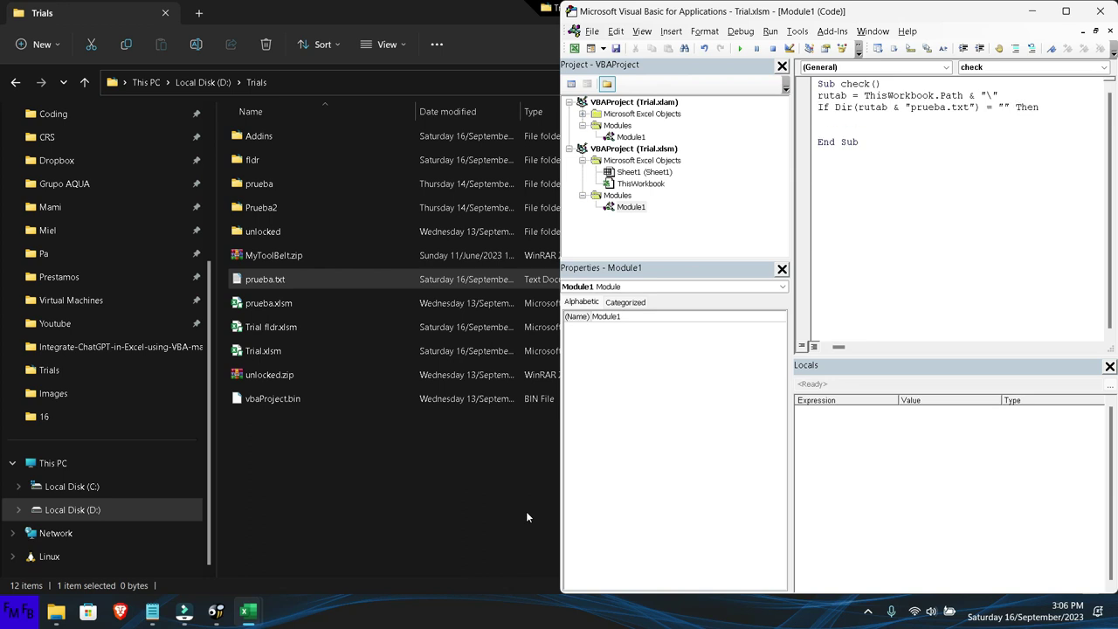
pyautogui.press('Return')
pyautogui.write('en')
pyautogui.write('se')
pyautogui.press('Return')
pyautogui.press('Return')
pyautogui.press('Return')
pyautogui.write('ndif')
pyautogui.write('Fil')
pyautogui.write(' Doesn')
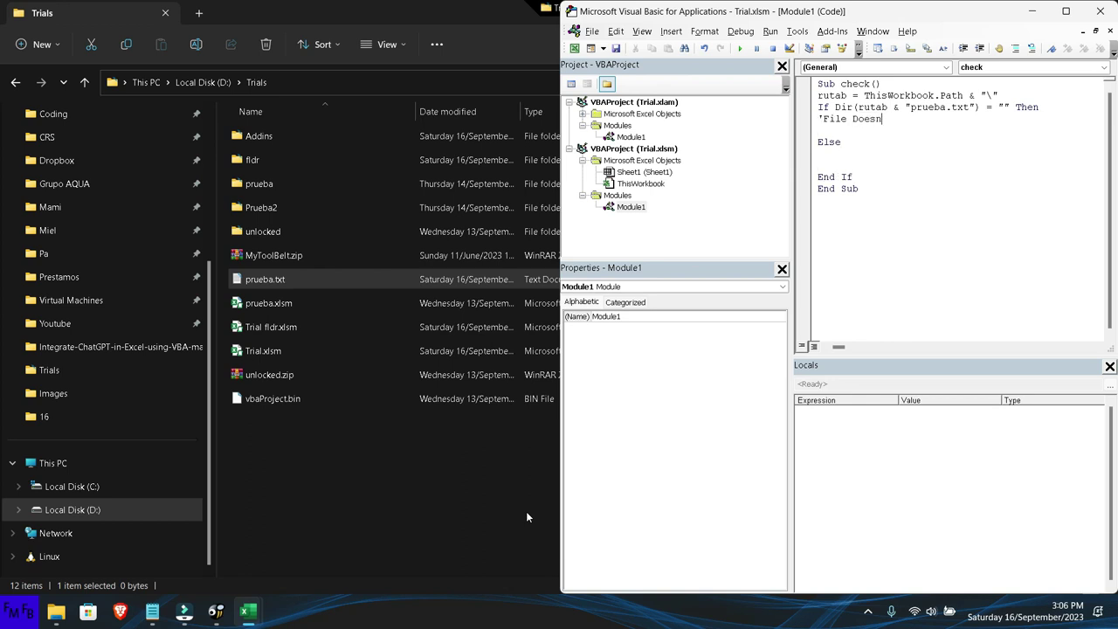
pyautogui.write("'t exist")
pyautogui.press('Down')
pyautogui.press('Down')
pyautogui.press('Down')
pyautogui.write('File exists')
pyautogui.press('F8')
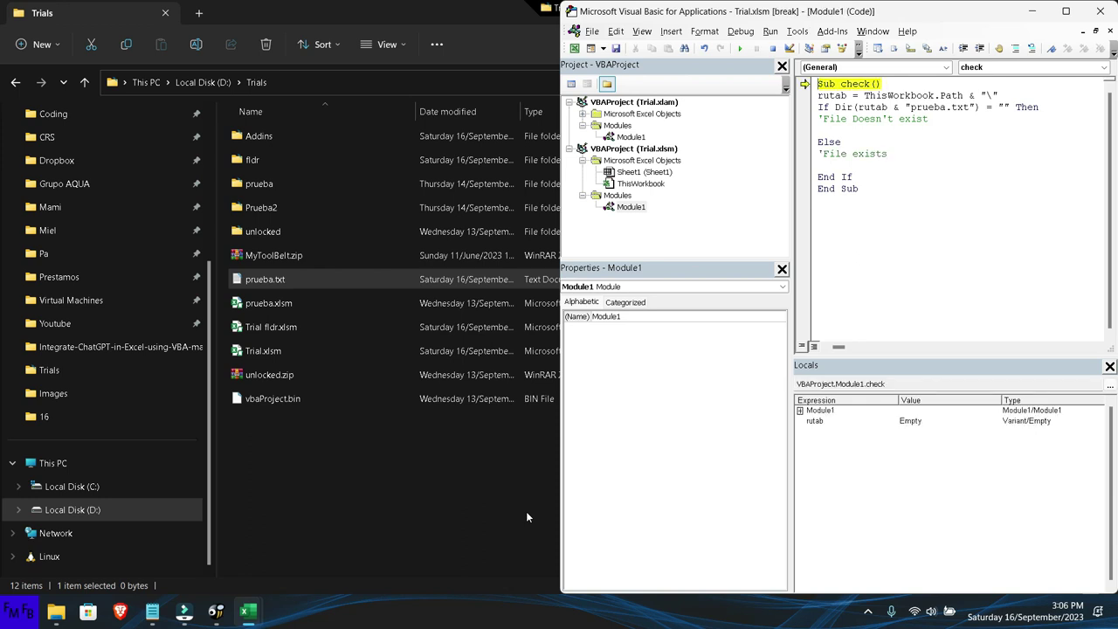
# - Add a MsgBox showing 'File exists/El archivo existe' in the existing-file branch
pyautogui.click(842, 166)
pyautogui.write('msgbox')
pyautogui.write(' ""')
pyautogui.write('File exists')
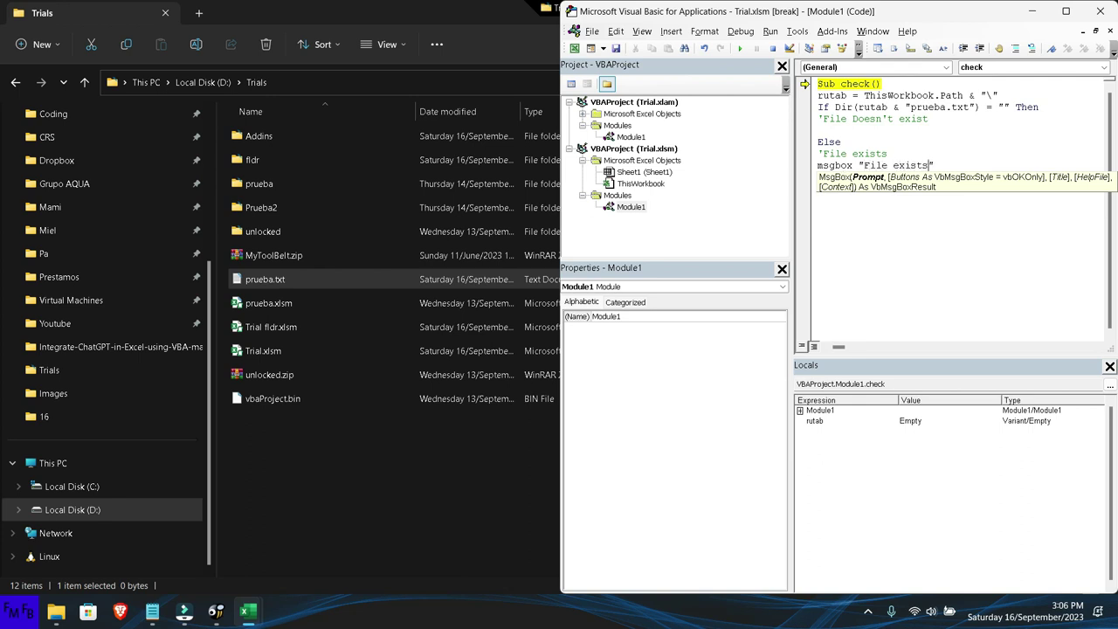
pyautogui.write(',Archivo')
pyautogui.press('Delete')
pyautogui.write('El archivo')
pyautogui.write(' existe')
# - Add a MsgBox 'File doesn't exist/El archivo no existe' to the missing-file branch, then step through the macro
pyautogui.press('Up')
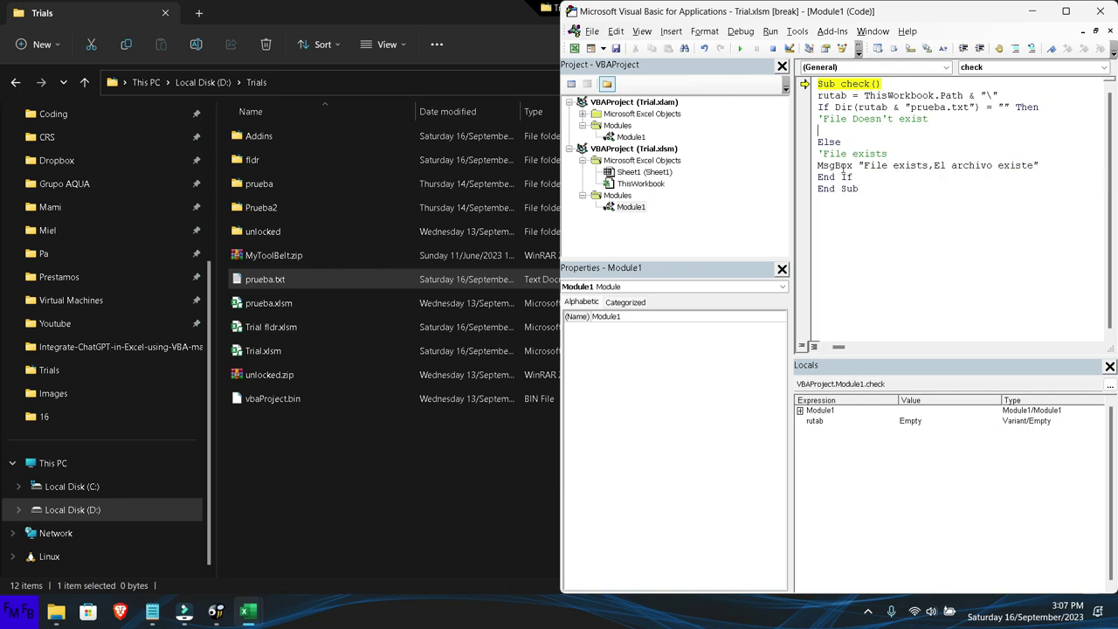
pyautogui.write('Msgbox ""')
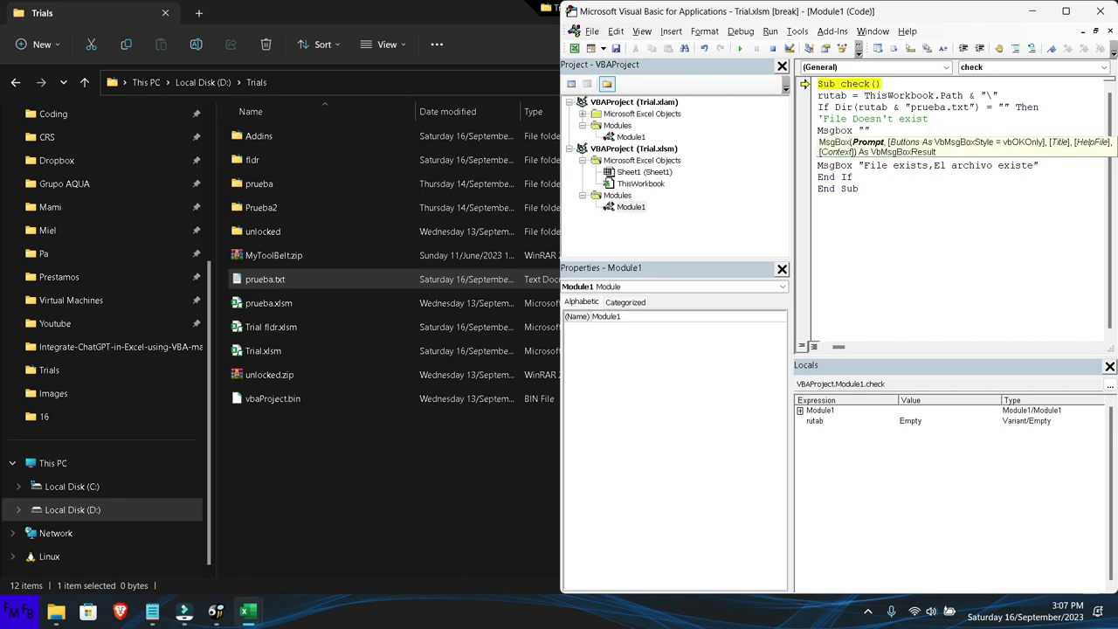
pyautogui.write("File doesn't exist")
pyautogui.click(932, 166)
pyautogui.write('/')
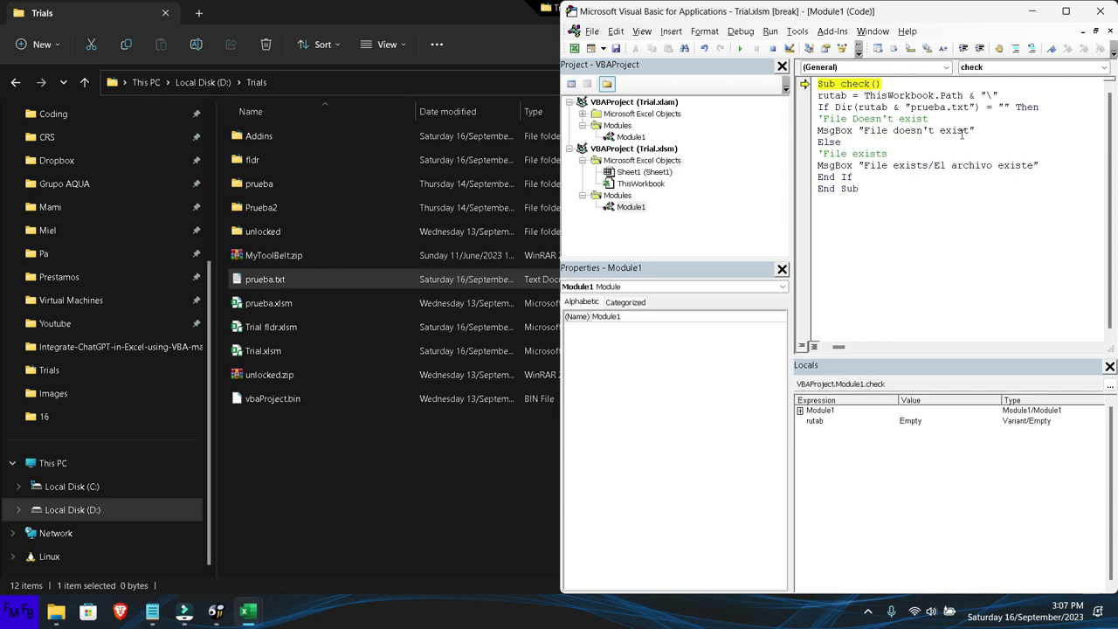
pyautogui.click(970, 130)
pyautogui.write('/El archivo no existe')
pyautogui.press('F8')
pyautogui.press('F8')
pyautogui.press('F8')
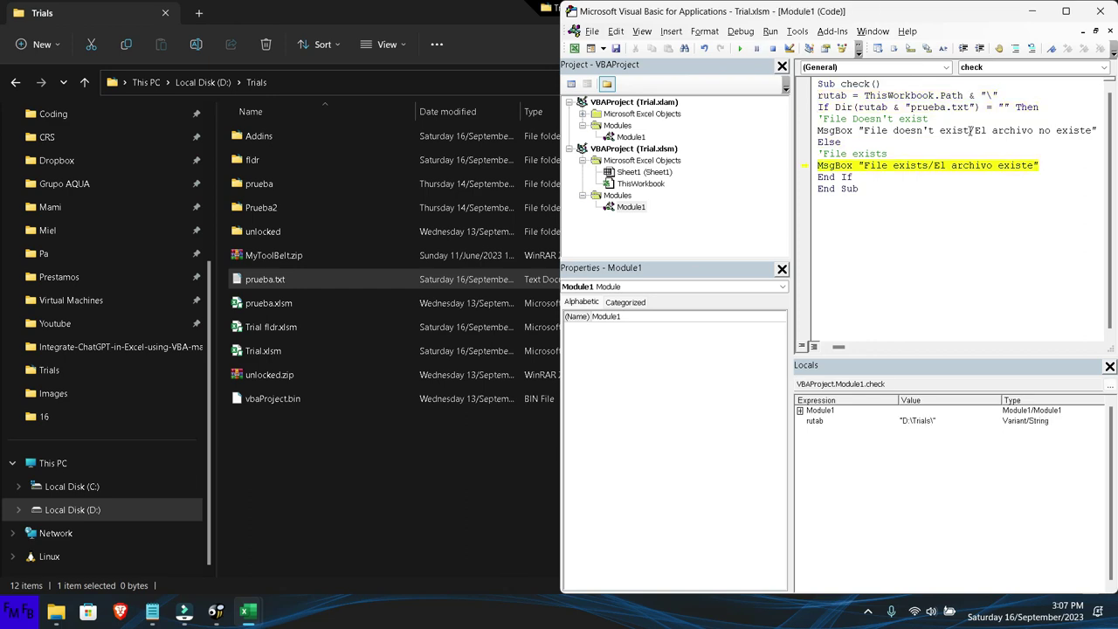
pyautogui.press('F8')
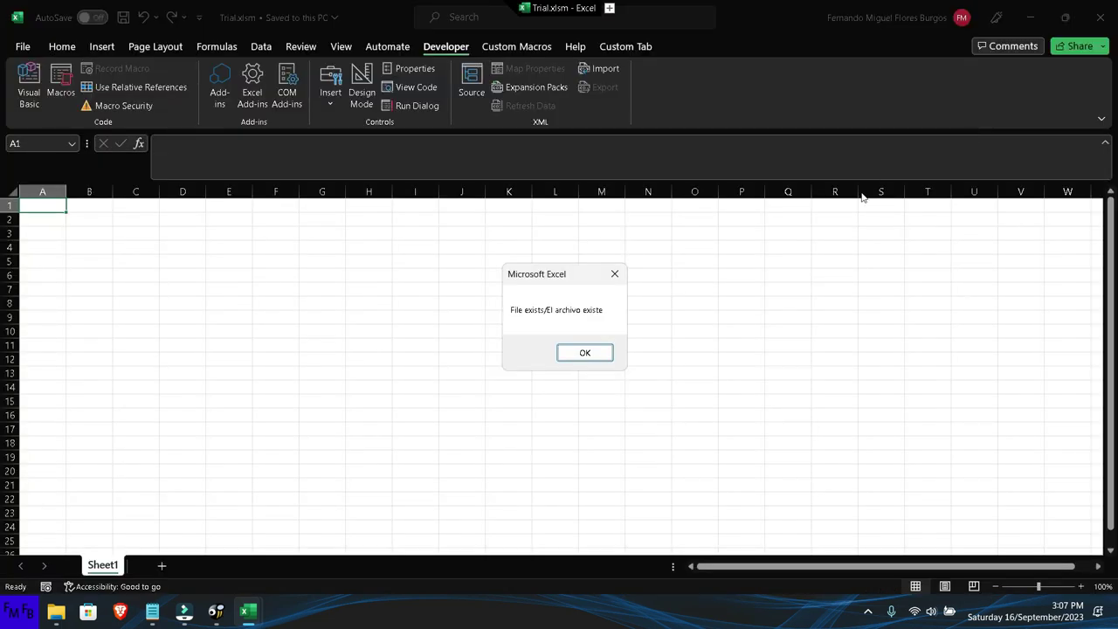
# - Dismiss the 'File exists/El archivo existe' message, finish the macro, and delete prueba.txt from Trials
pyautogui.click(585, 351)
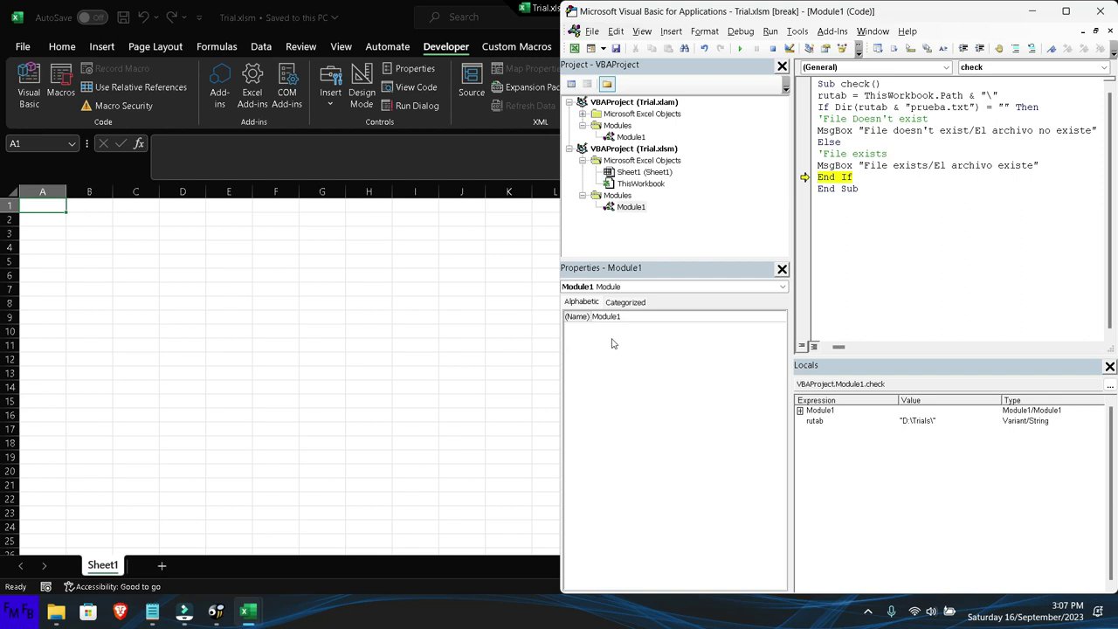
pyautogui.press('F8')
pyautogui.press('F8')
pyautogui.hotkey('alt', 'Tab')
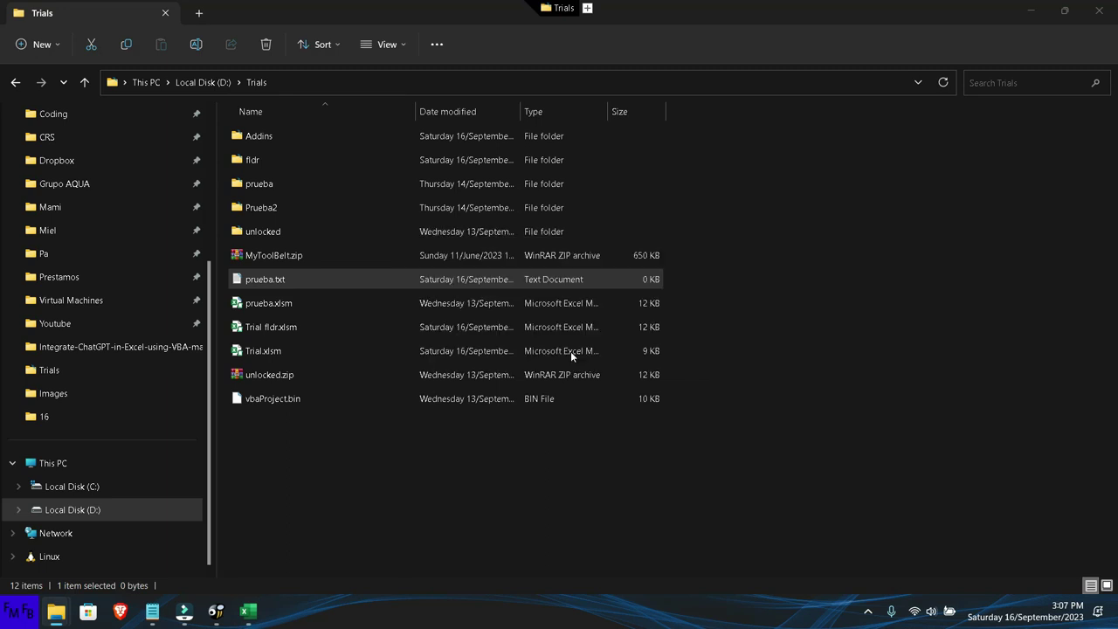
pyautogui.press('Delete')
pyautogui.hotkey('alt', 'Tab')
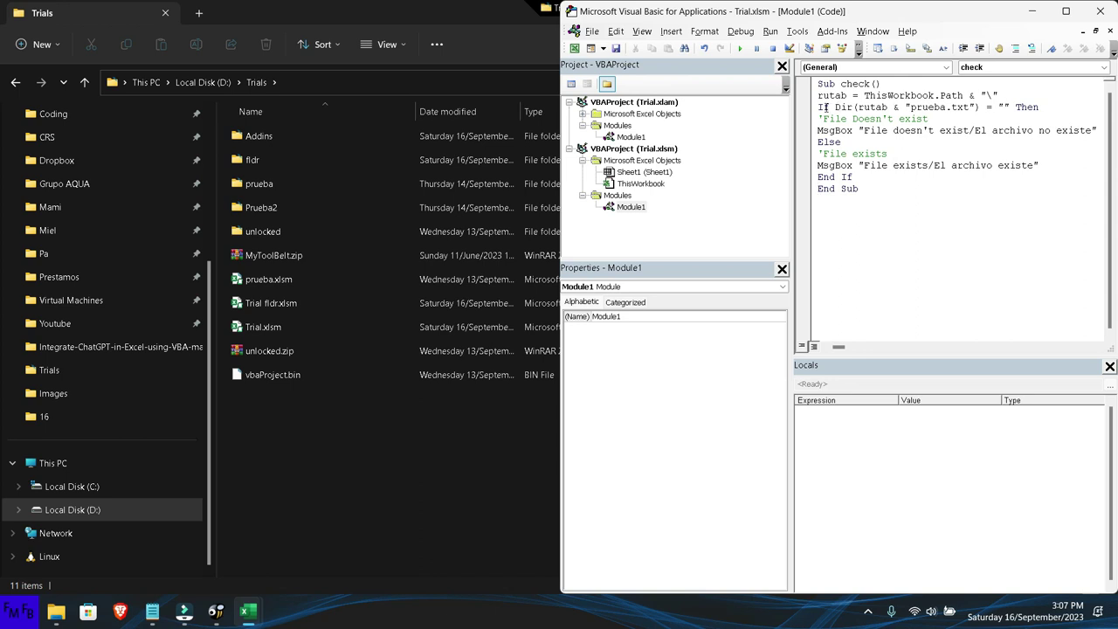
# - Step through check again without prueba.txt, dismissing 'File doesn't exist/El archivo no existe' until End Sub
pyautogui.moveTo(816, 94)
pyautogui.mouseDown()
pyautogui.moveTo(1081, 118)
pyautogui.moveTo(1057, 106)
pyautogui.mouseUp()
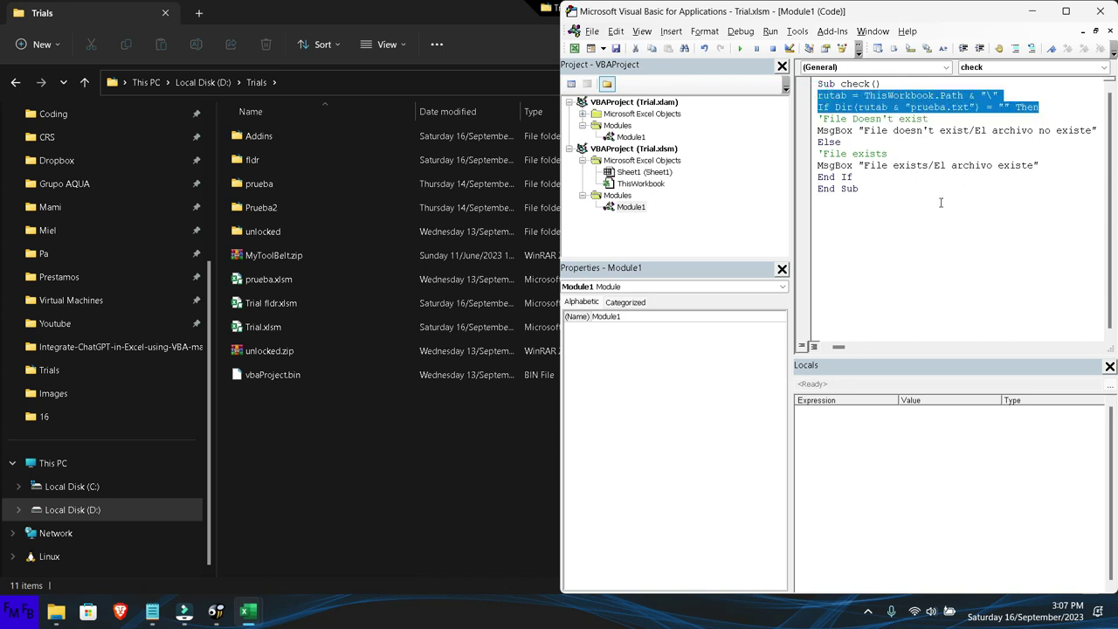
pyautogui.press('F8')
pyautogui.press('F8')
pyautogui.press('F8')
pyautogui.press('F8')
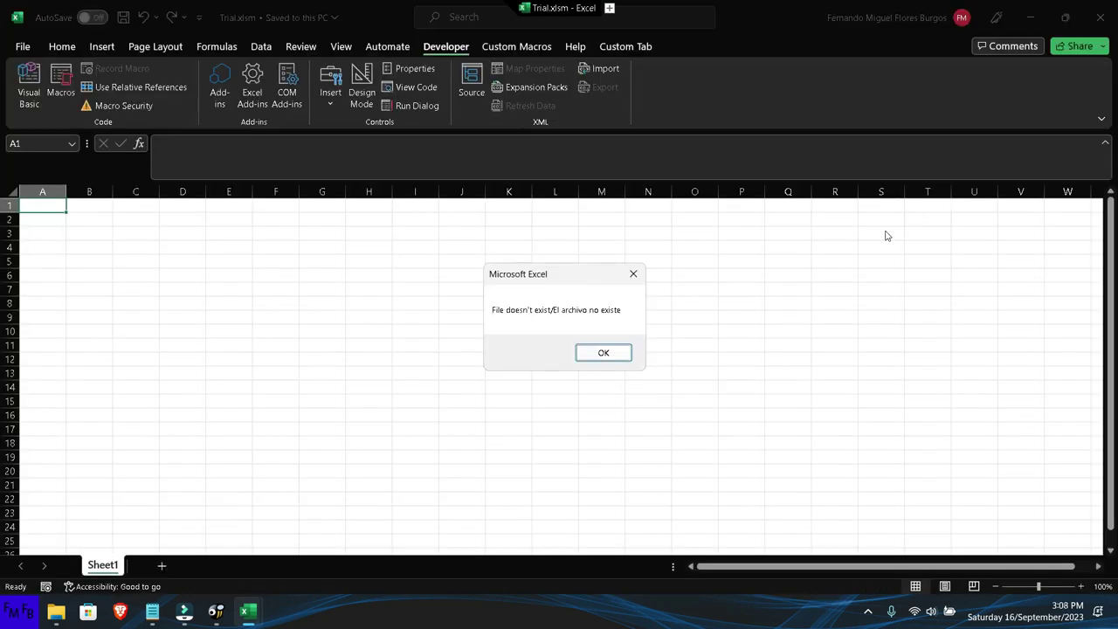
pyautogui.click(610, 350)
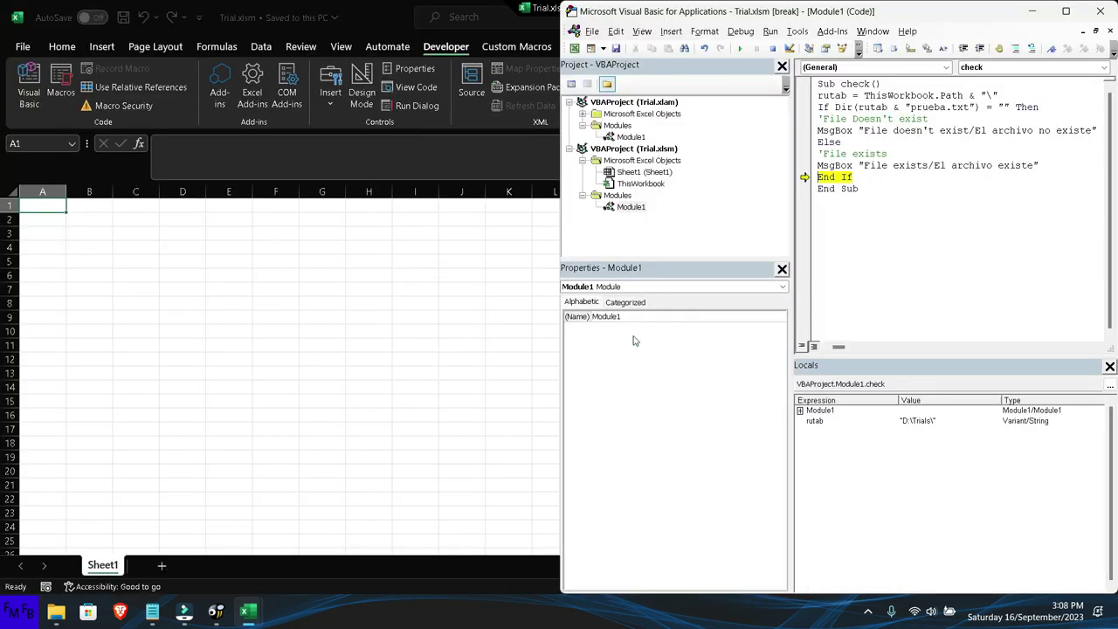
pyautogui.press('F8')
pyautogui.press('F8')
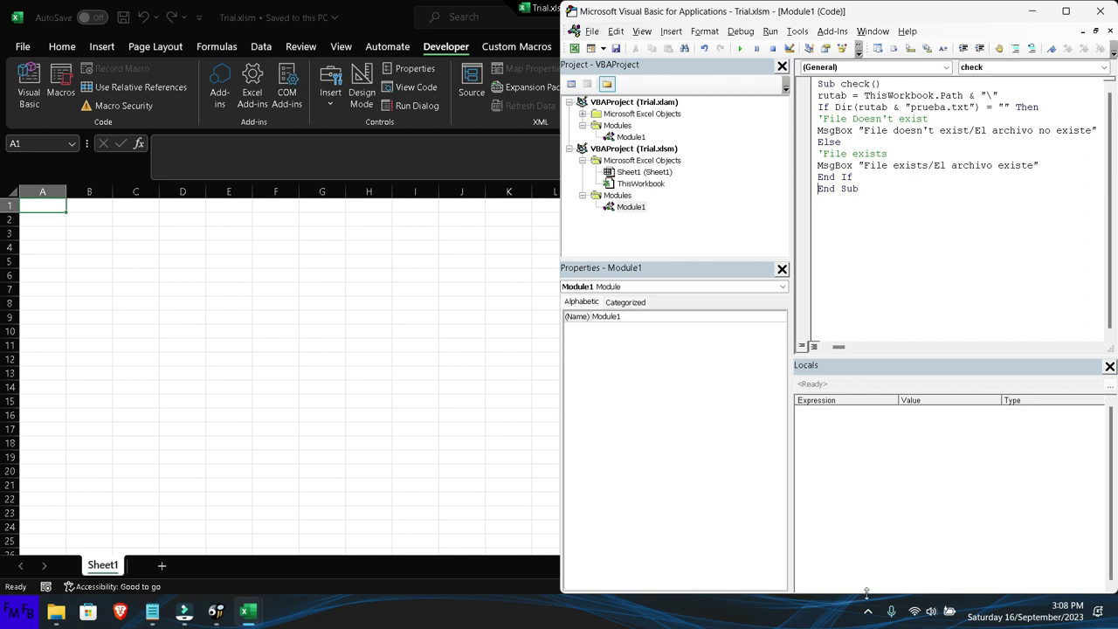
pyautogui.click(864, 607)
pyautogui.rightClick(838, 538)
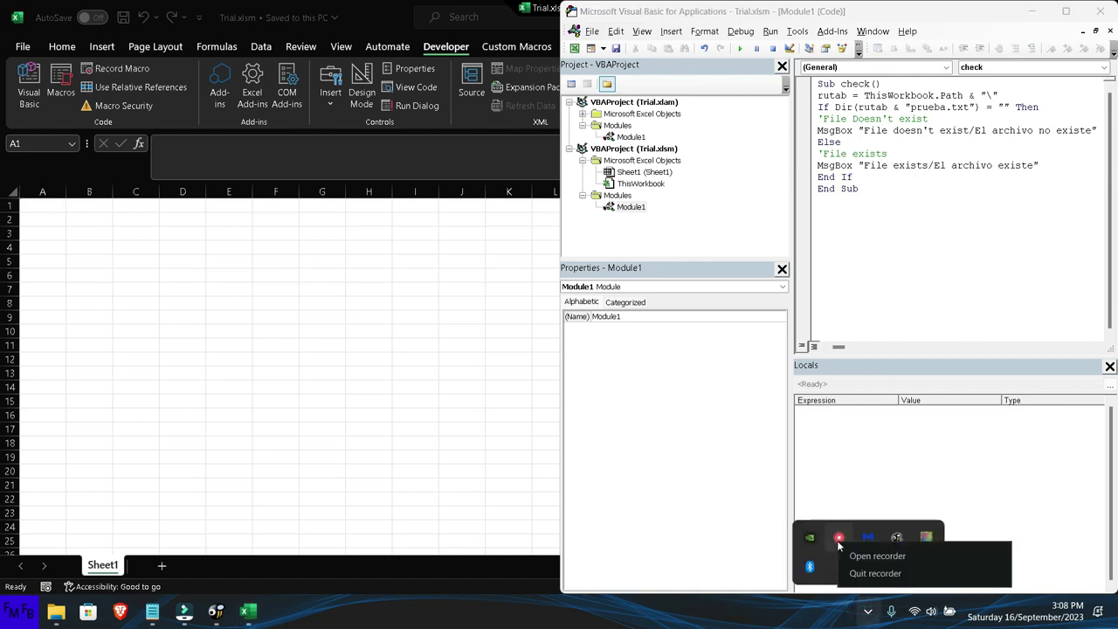